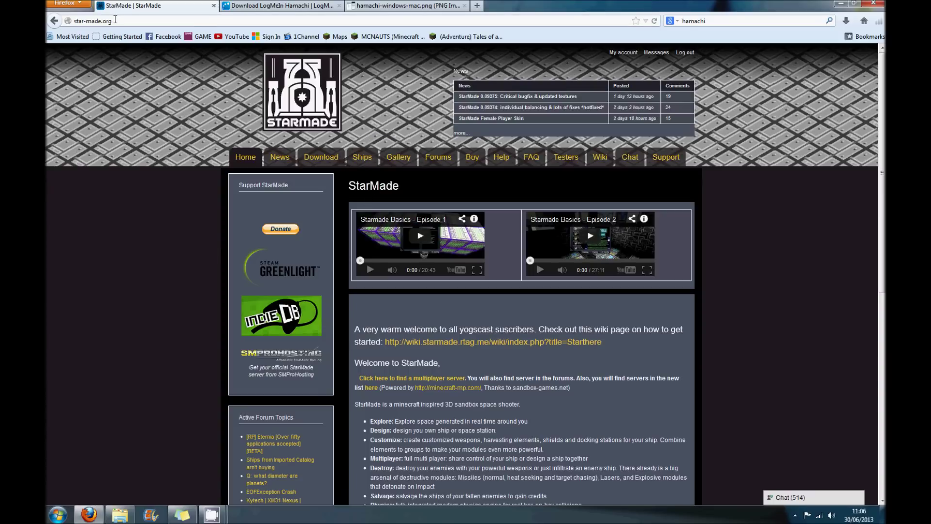
# - Open the star-made.org Download page after a quick look at the Hamachi tab
pyautogui.moveTo(113, 21); pyautogui.dragTo(79, 24)
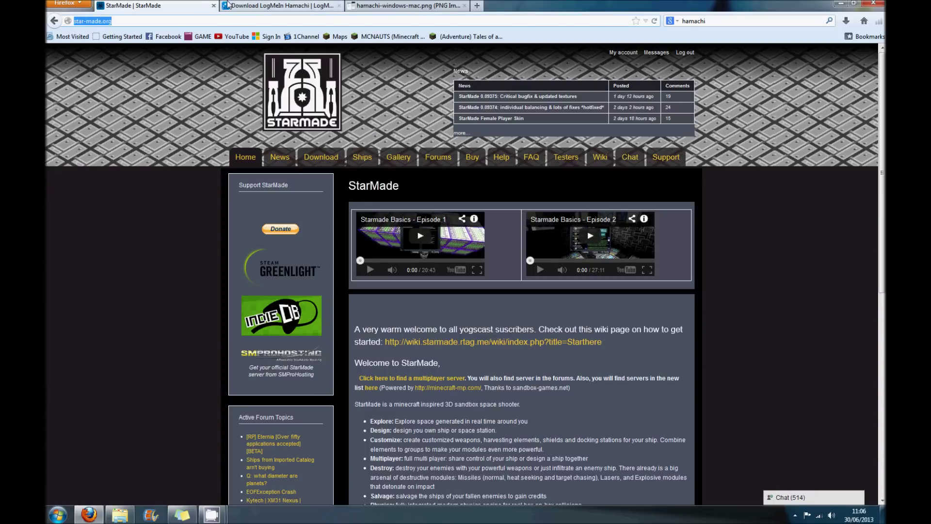
pyautogui.click(250, 6)
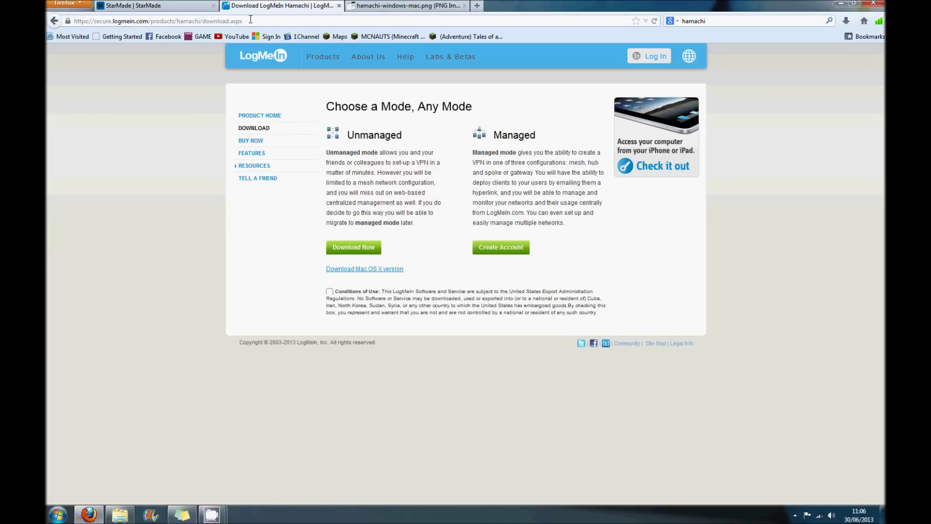
pyautogui.click(159, 4)
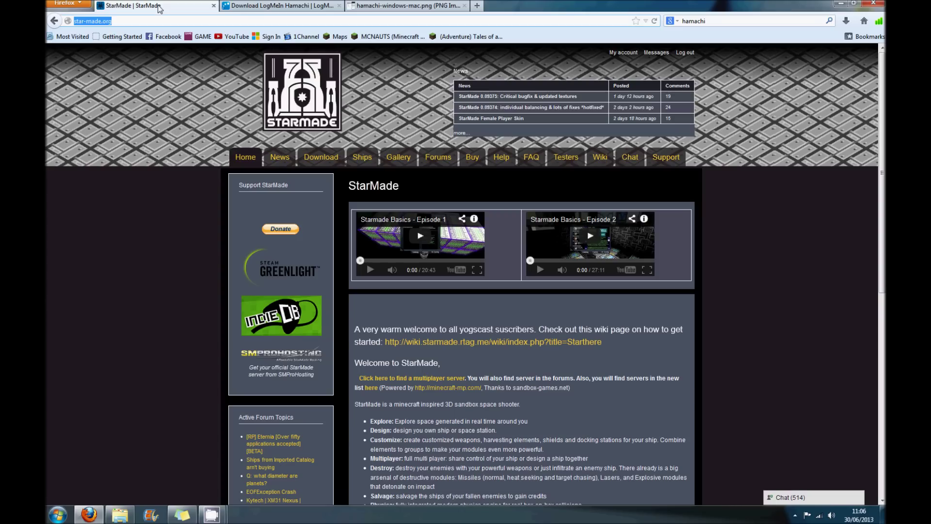
pyautogui.click(313, 164)
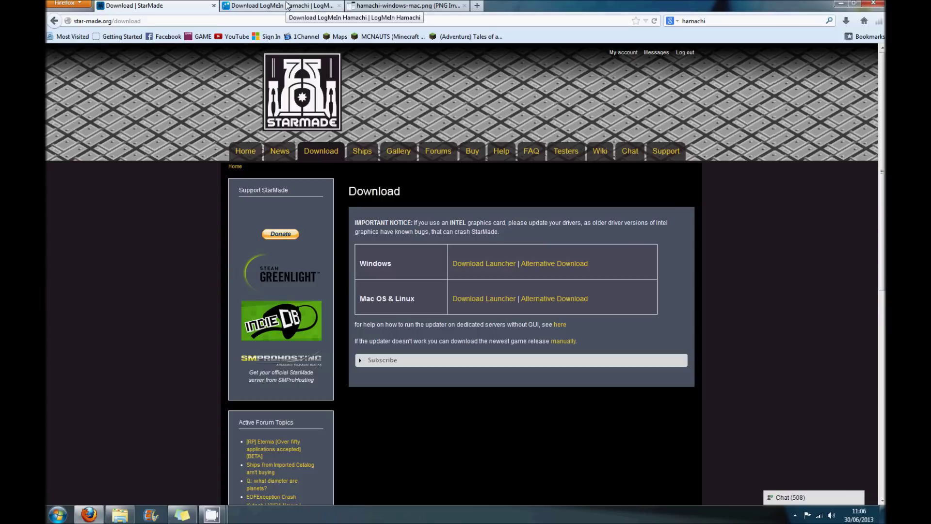
# - Browse via Downloads and Documents into the StarMade Stuff folder, then minimize Explorer
pyautogui.click(119, 513)
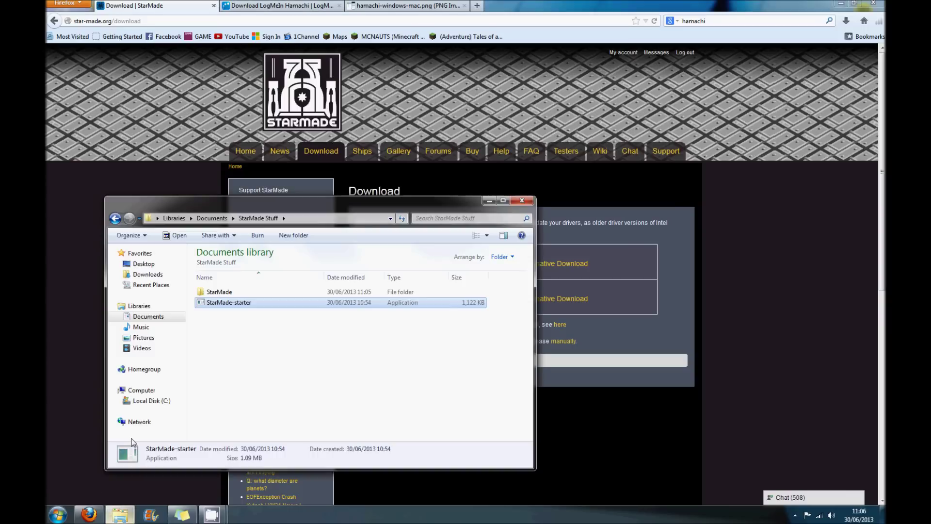
pyautogui.click(148, 274)
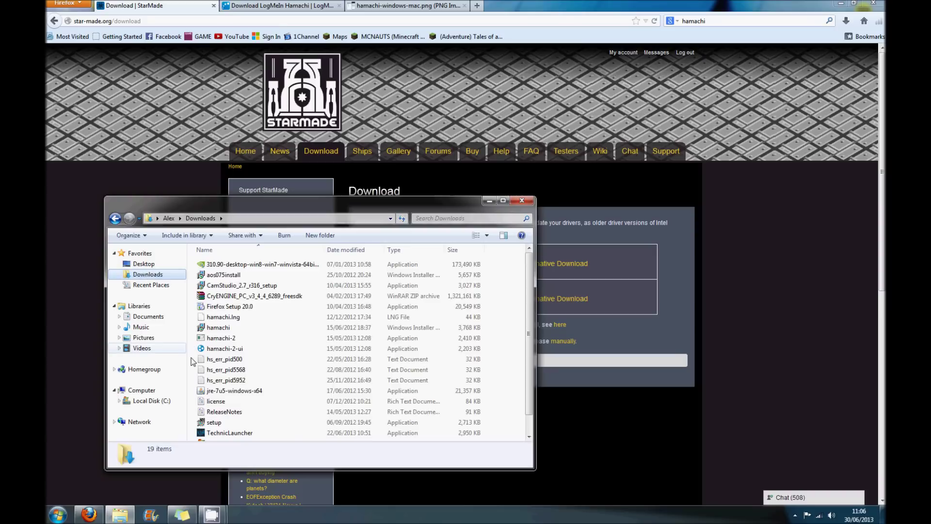
pyautogui.click(148, 317)
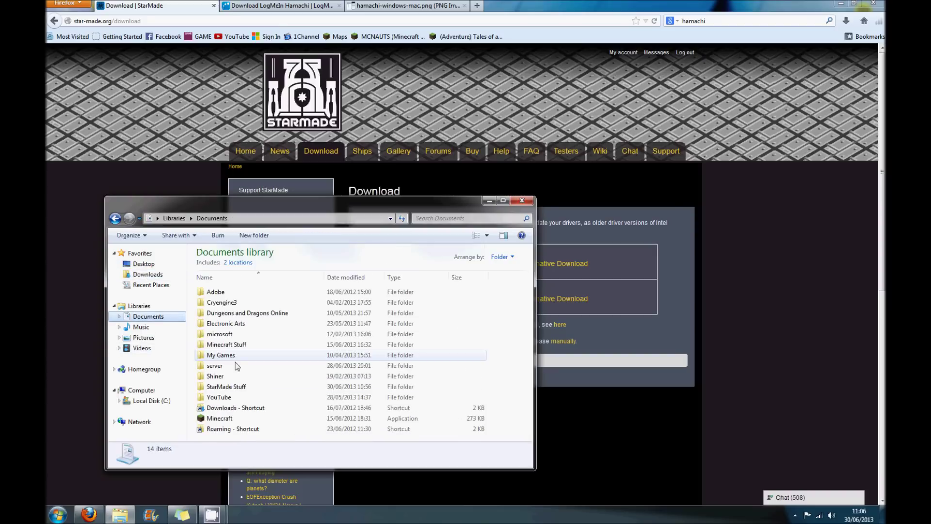
pyautogui.doubleClick(252, 386)
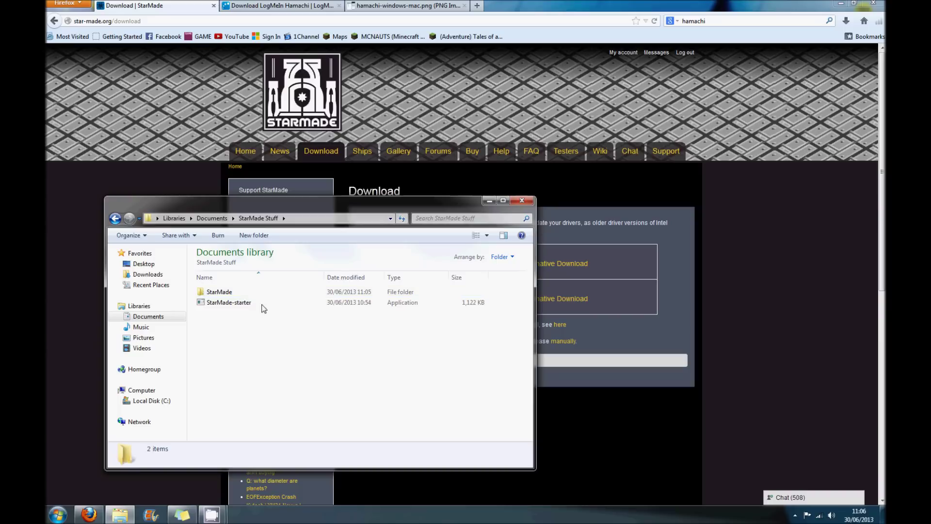
pyautogui.click(54, 217)
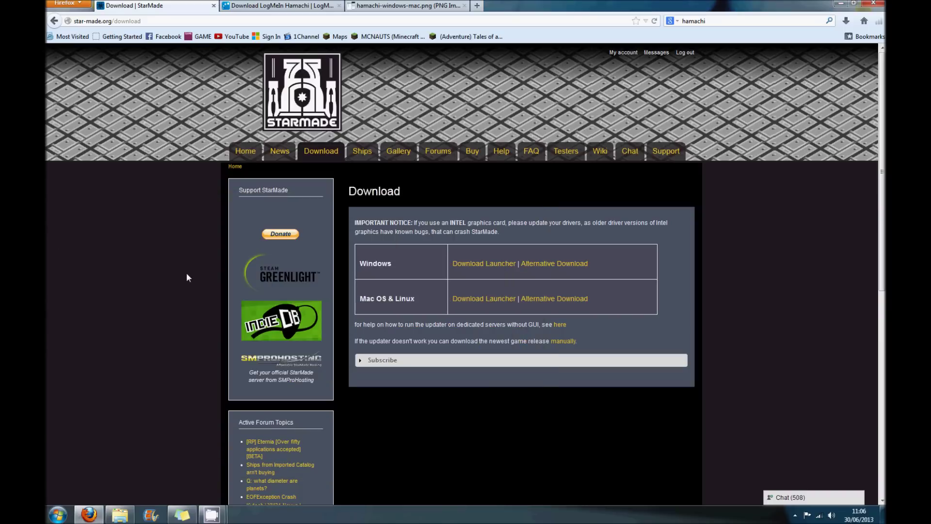
# - Show the Hamachi download page and highlight the Unmanaged mode heading and description
pyautogui.click(269, 6)
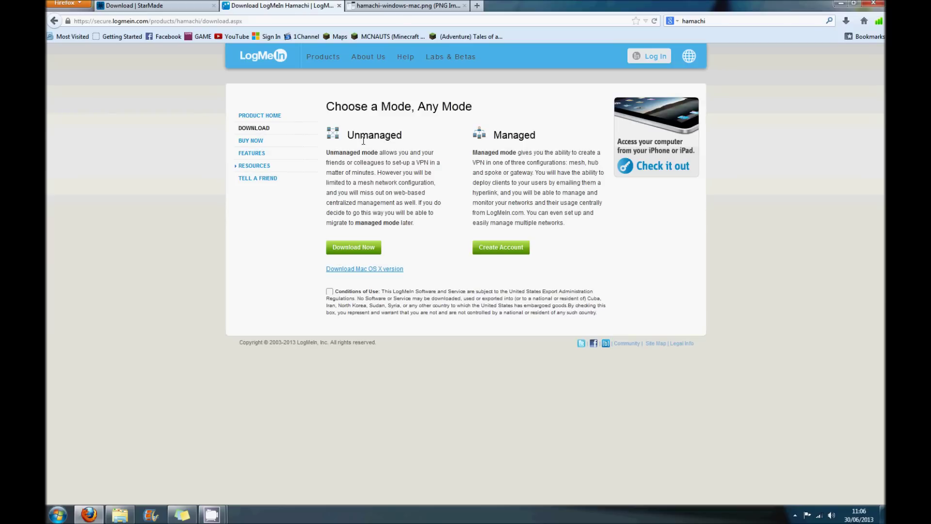
pyautogui.moveTo(330, 134); pyautogui.dragTo(347, 138)
pyautogui.moveTo(415, 145); pyautogui.dragTo(347, 142)
pyautogui.moveTo(409, 144); pyautogui.dragTo(350, 141)
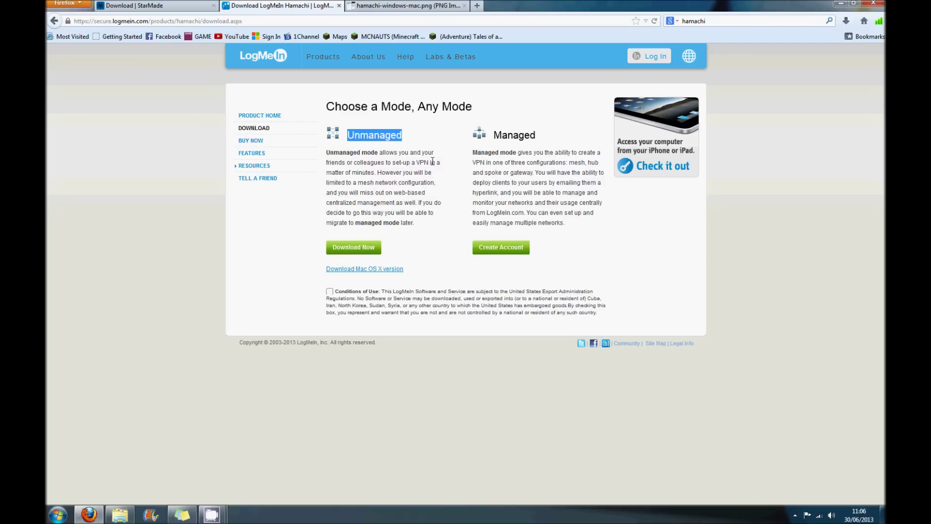
pyautogui.moveTo(433, 153)
pyautogui.mouseDown()
pyautogui.moveTo(382, 165)
pyautogui.moveTo(370, 144)
pyautogui.mouseUp()
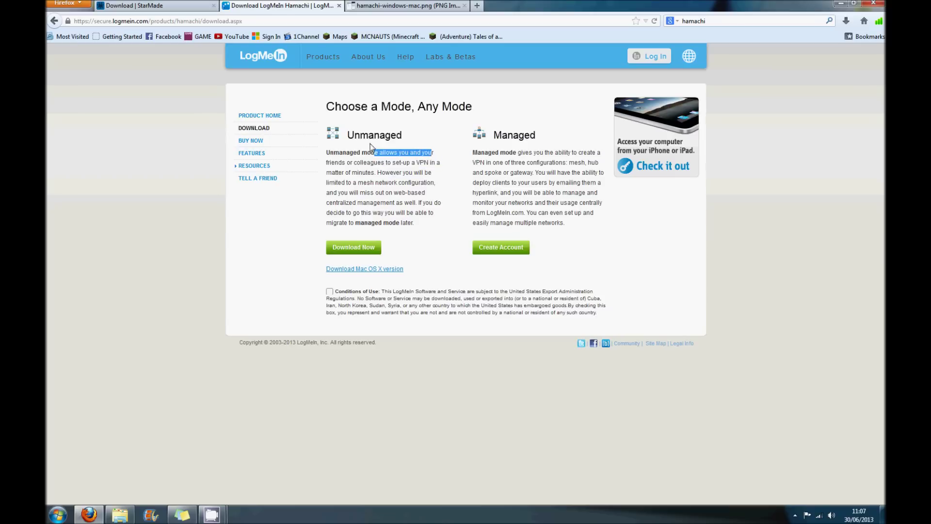
pyautogui.click(385, 173)
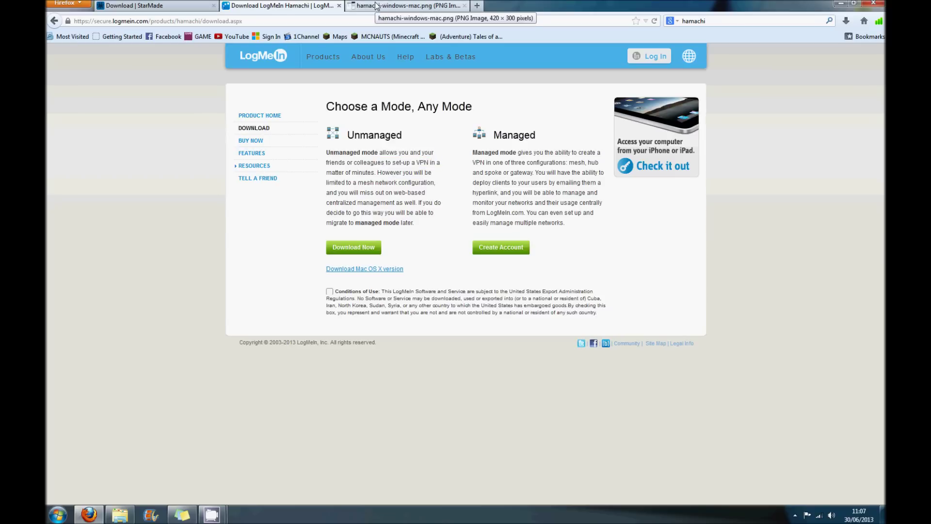
# - View the Hamachi screenshot listing 5.67.13.199, then bring back the StarMade Stuff folder
pyautogui.click(376, 6)
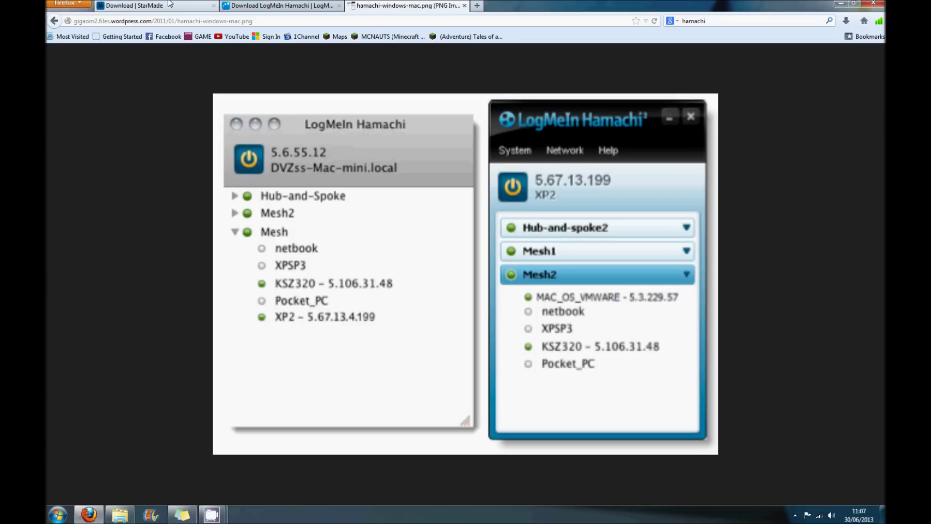
pyautogui.click(129, 518)
# - Run StarMade-starter past the security warning and start a dedicated server
pyautogui.doubleClick(240, 304)
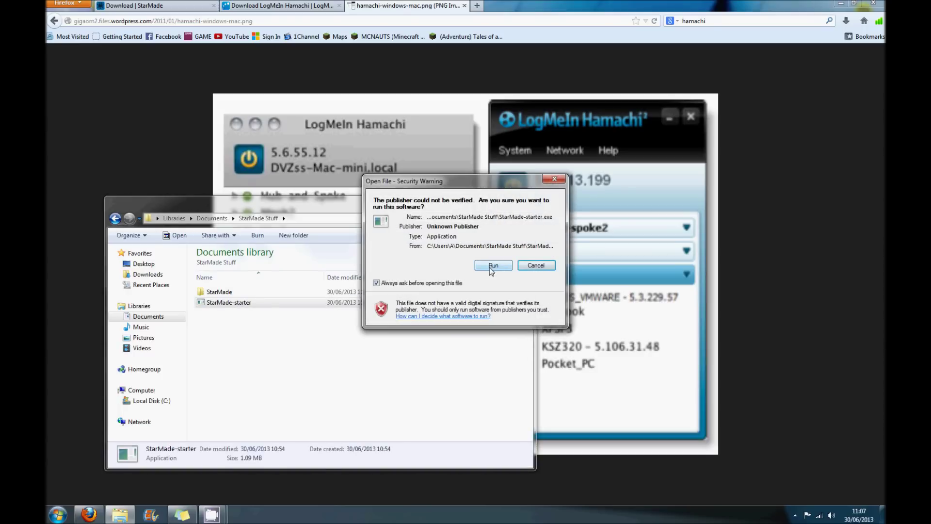
pyautogui.click(491, 266)
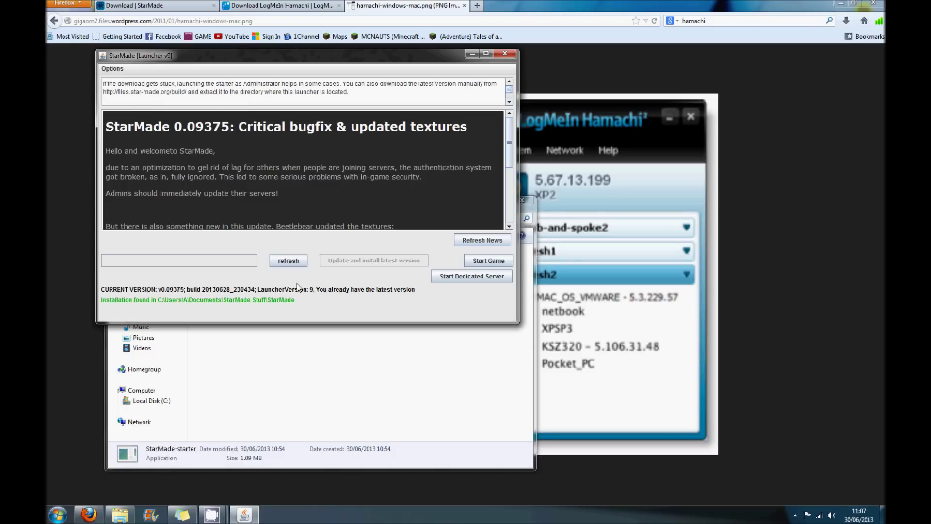
pyautogui.click(476, 276)
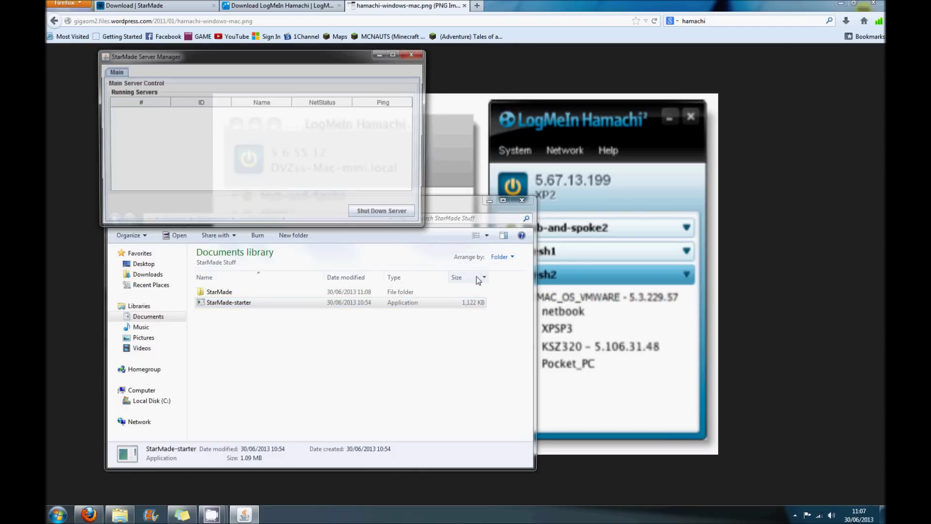
# - Relaunch StarMade-starter from the StarMade Stuff folder and allow it to run
pyautogui.click(297, 313)
pyautogui.doubleClick(297, 302)
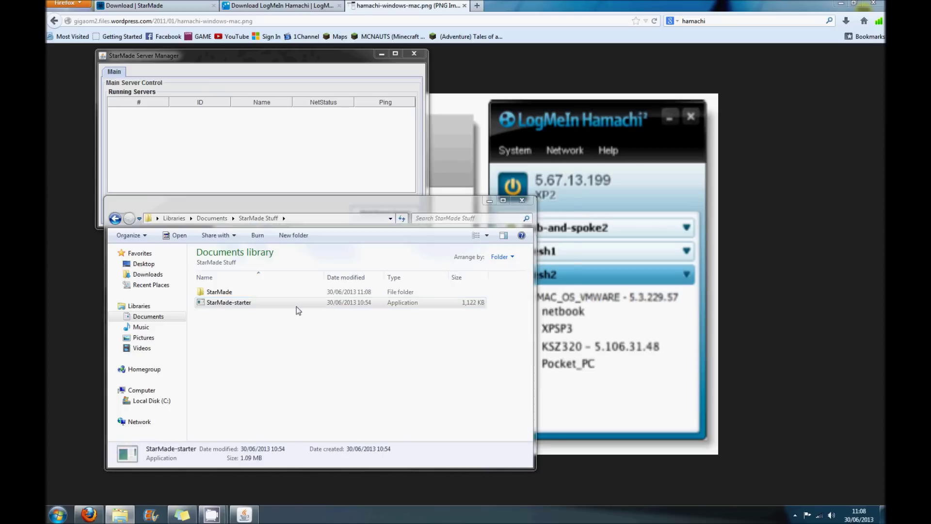
pyautogui.click(485, 265)
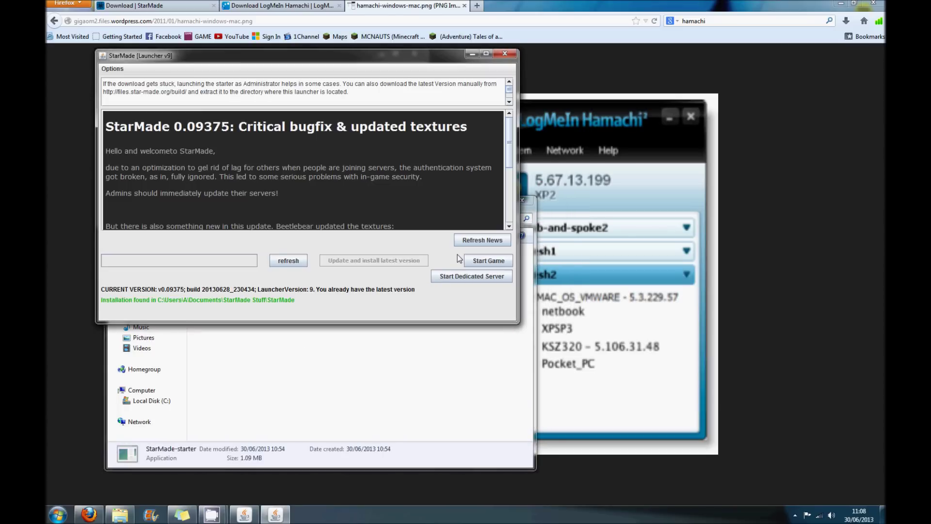
pyautogui.click(468, 262)
# - Open the game's Connection Setup, then bring the Hamachi IP screenshot to the front
pyautogui.click(476, 260)
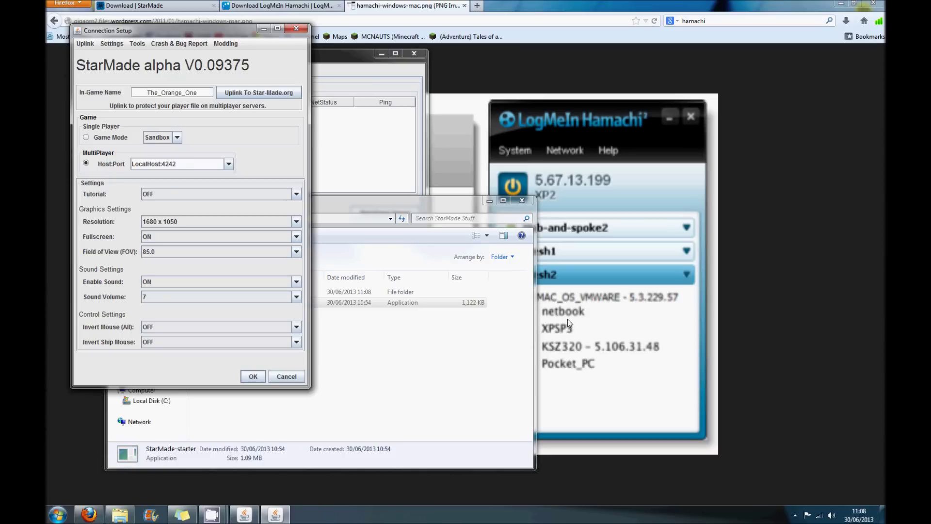
pyautogui.click(795, 308)
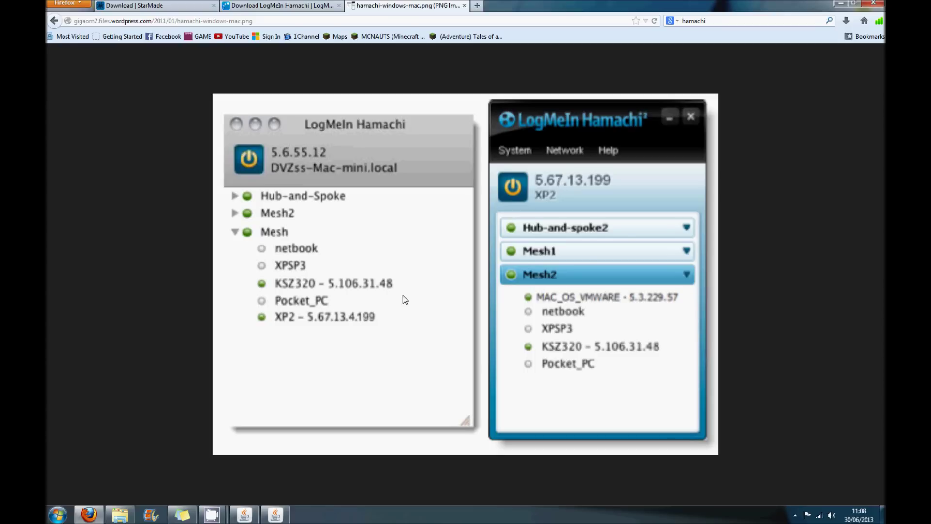
pyautogui.moveTo(210, 514)
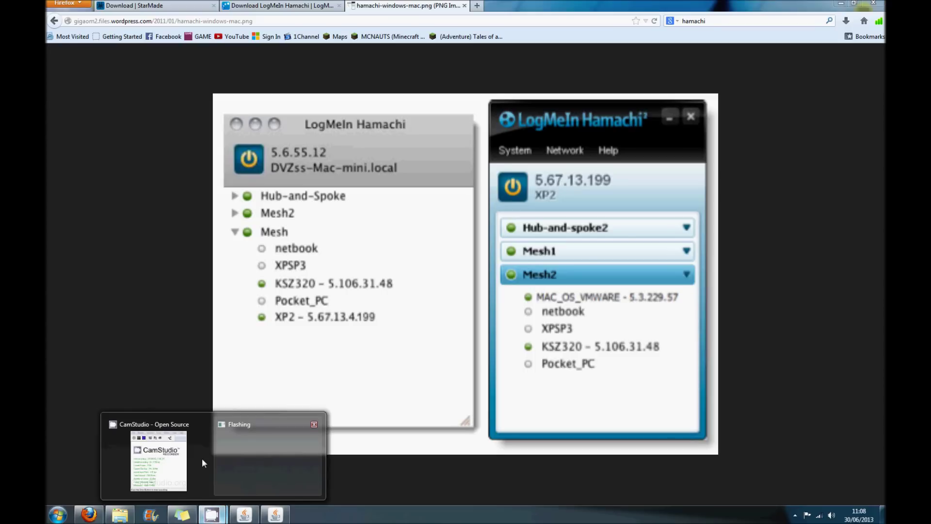
# - Replace LocalHost with 5.67.13.199 in Host:Port, keeping port 4242
pyautogui.hotkey('ctrl', '0')
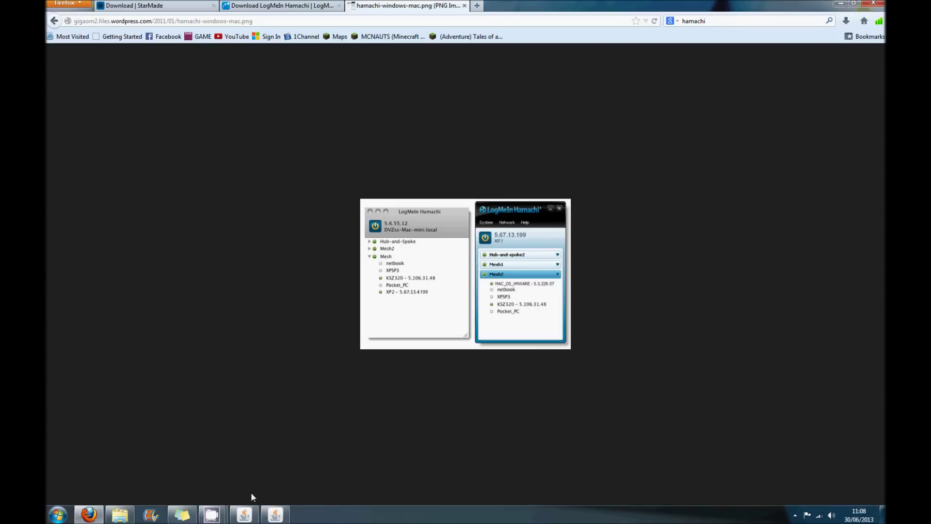
pyautogui.moveTo(275, 514)
pyautogui.click(274, 461)
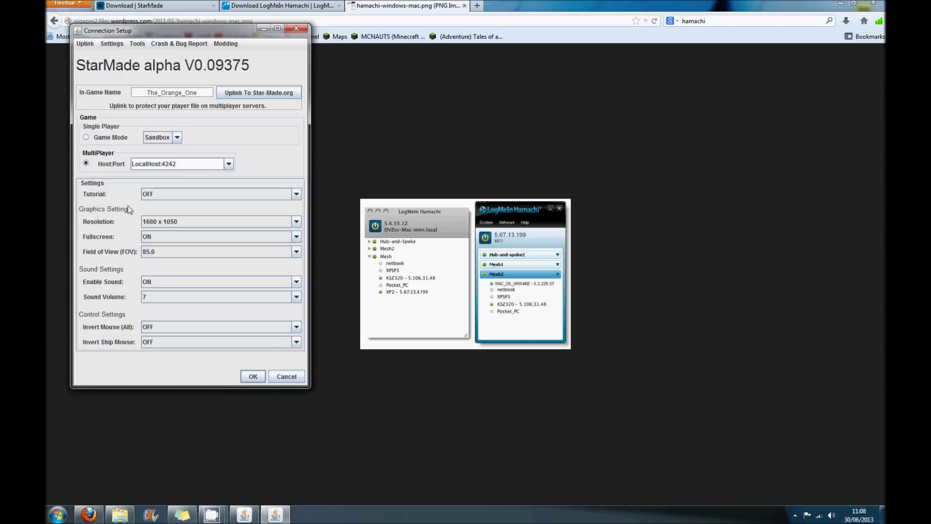
pyautogui.moveTo(154, 164); pyautogui.dragTo(123, 167)
pyautogui.press('BackSpace')
pyautogui.write('5')
pyautogui.write('.67')
pyautogui.write('.13.')
pyautogui.write('199')
# - Move the Server Manager down-right beside Connection Setup, alternating focus between them
pyautogui.click(244, 513)
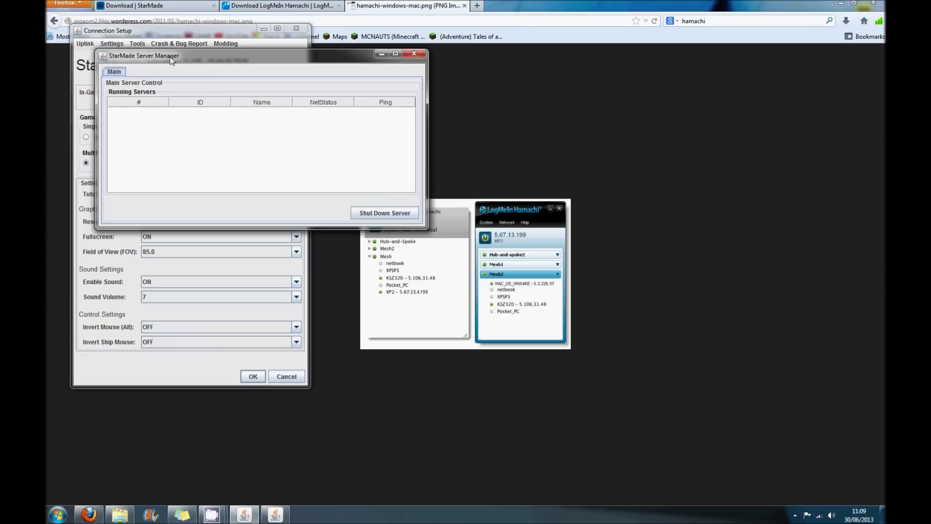
pyautogui.moveTo(170, 56); pyautogui.dragTo(197, 92)
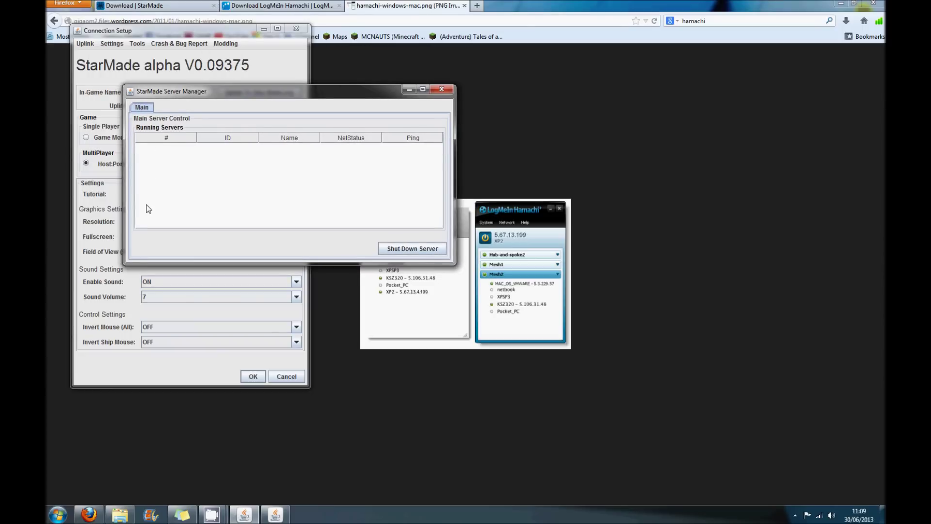
pyautogui.click(266, 64)
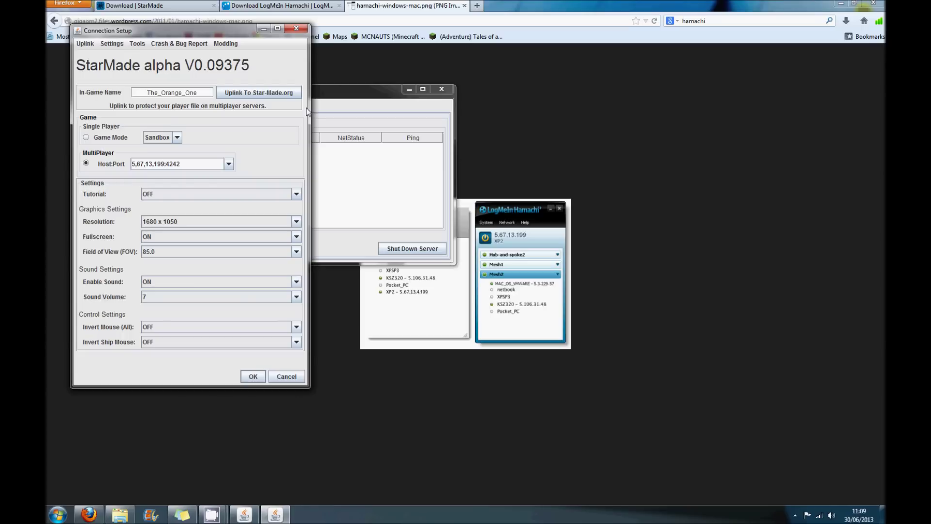
pyautogui.click(364, 118)
pyautogui.moveTo(300, 89)
pyautogui.mouseDown()
pyautogui.moveTo(300, 106)
pyautogui.moveTo(377, 80)
pyautogui.mouseUp()
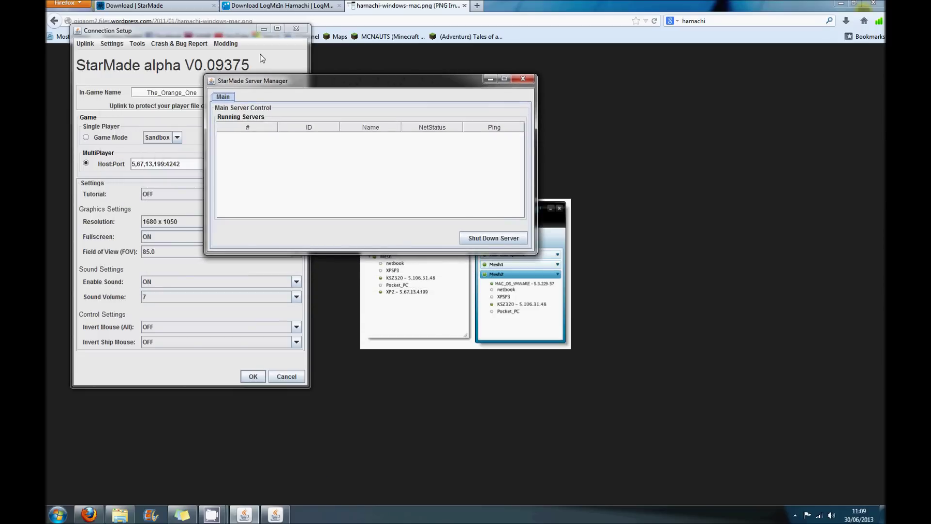
pyautogui.click(222, 34)
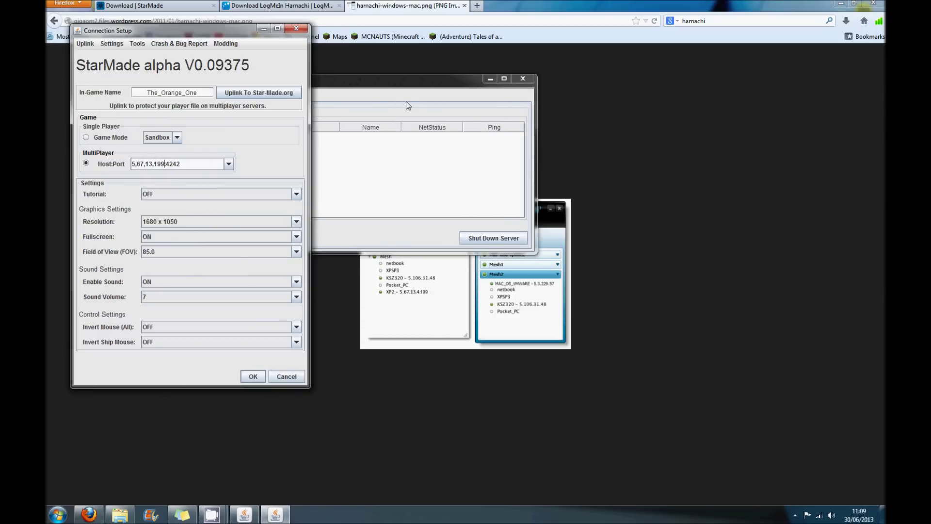
pyautogui.click(402, 89)
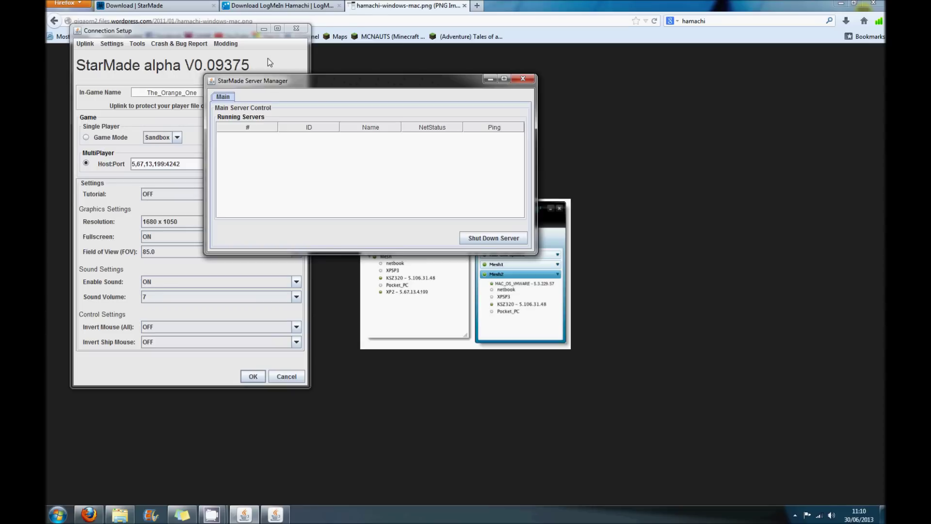
pyautogui.click(270, 62)
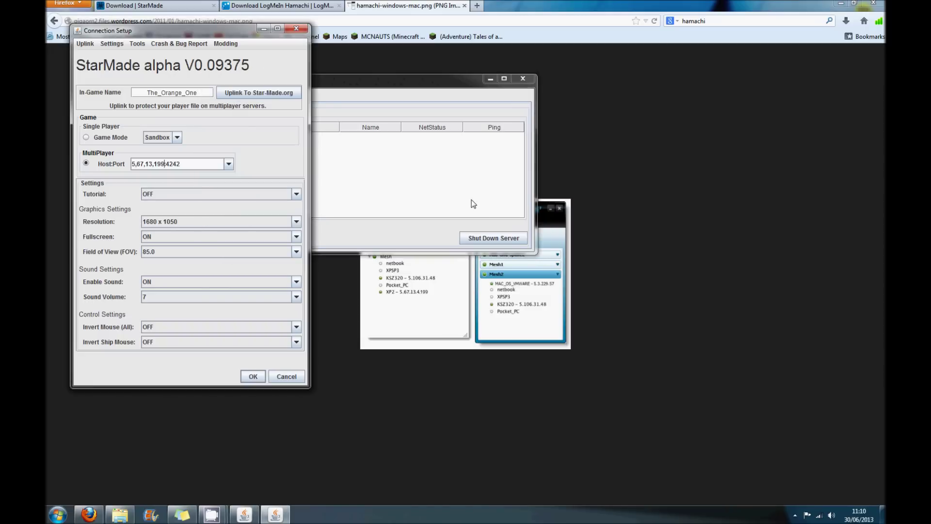
pyautogui.click(447, 97)
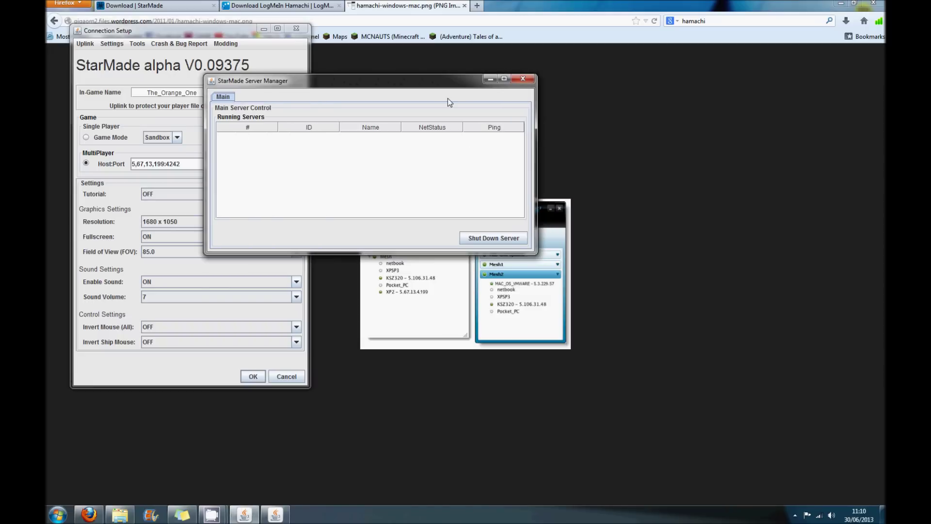